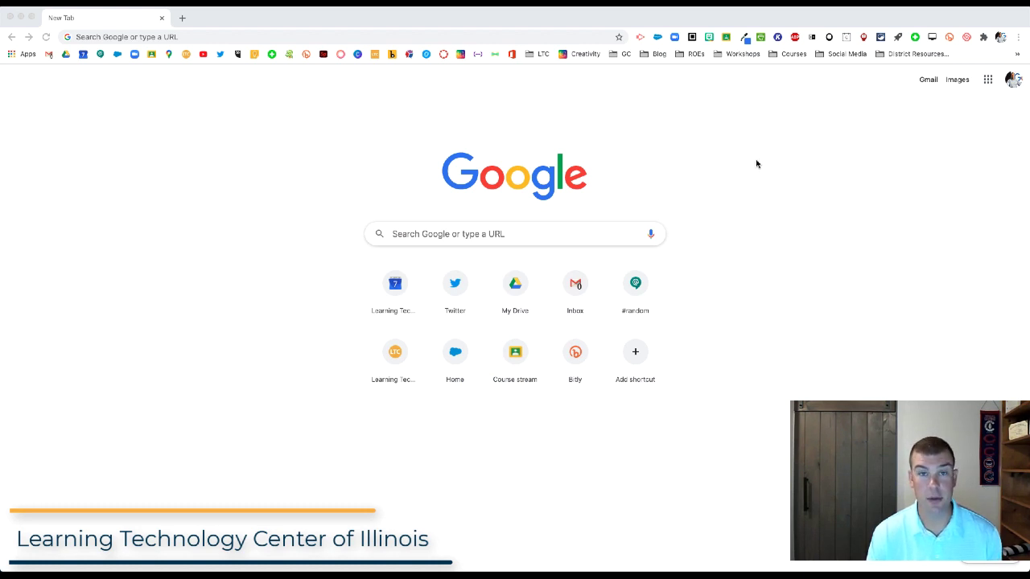
# Step: Move the Groups shortcut beside Sites in the Google apps list and open Google Groups
pyautogui.click(988, 82)
pyautogui.click(988, 82)
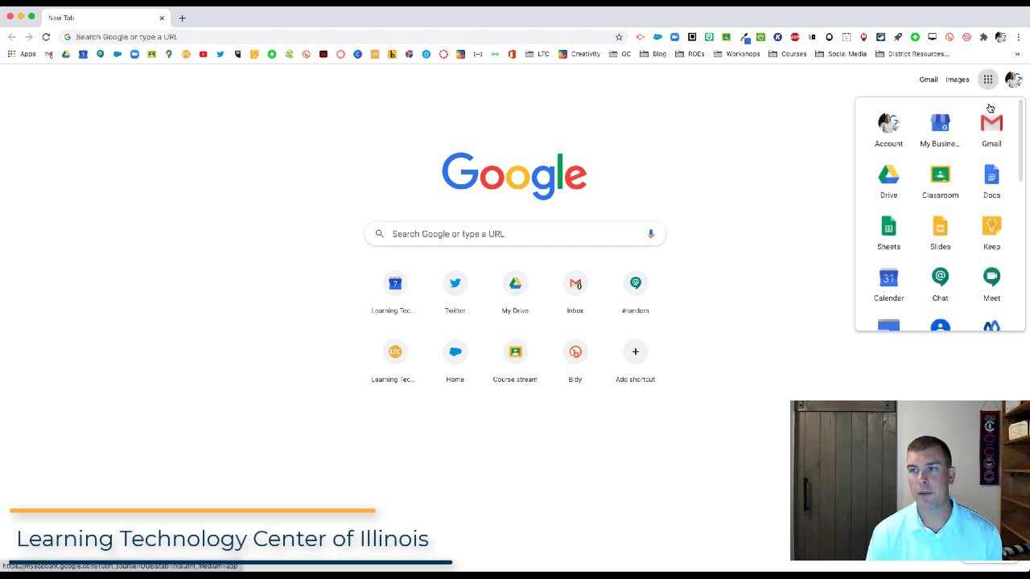
pyautogui.scroll(-3, 925, 205)
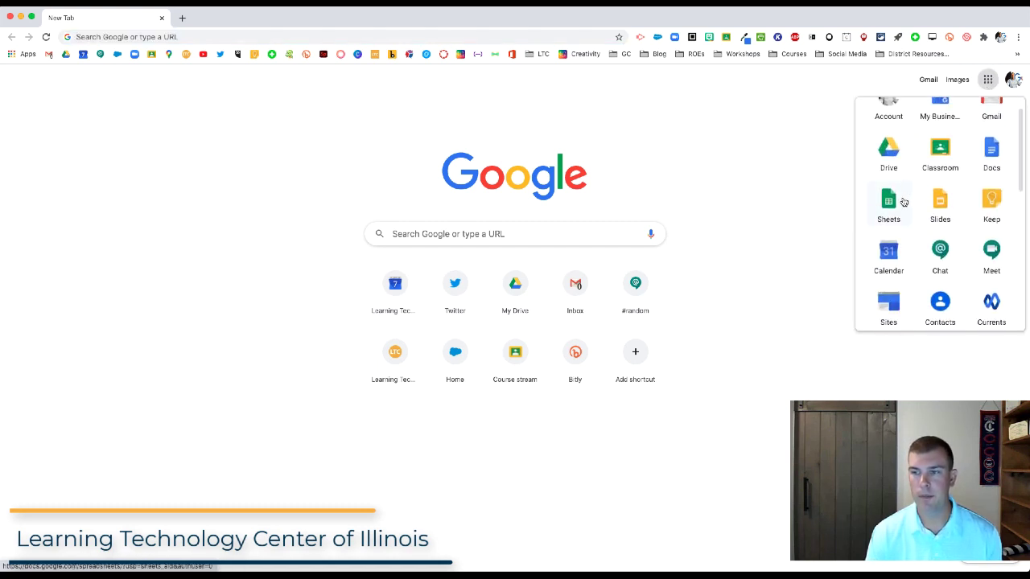
pyautogui.scroll(-1, 931, 208)
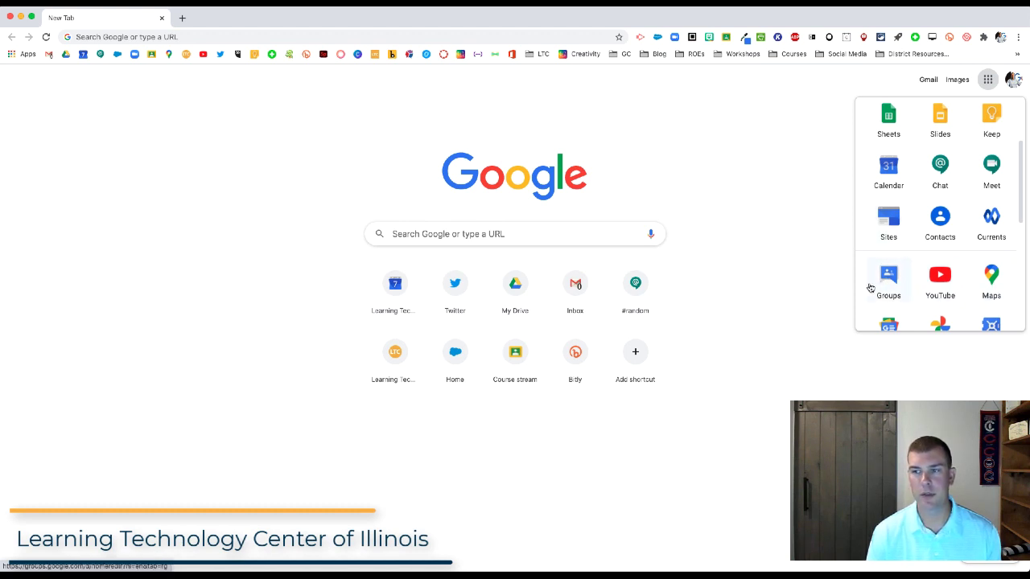
pyautogui.moveTo(884, 287); pyautogui.dragTo(928, 219)
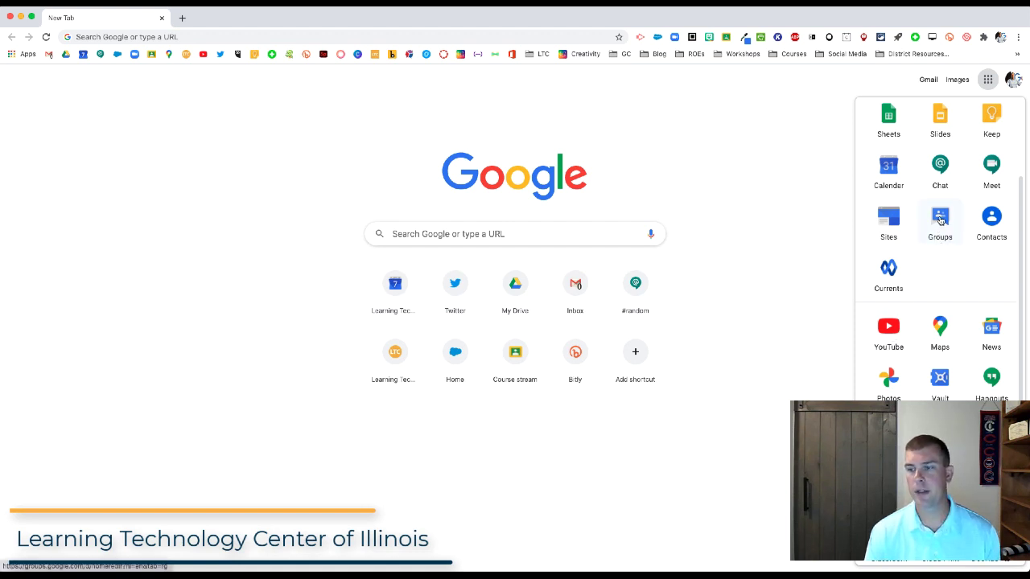
pyautogui.click(939, 219)
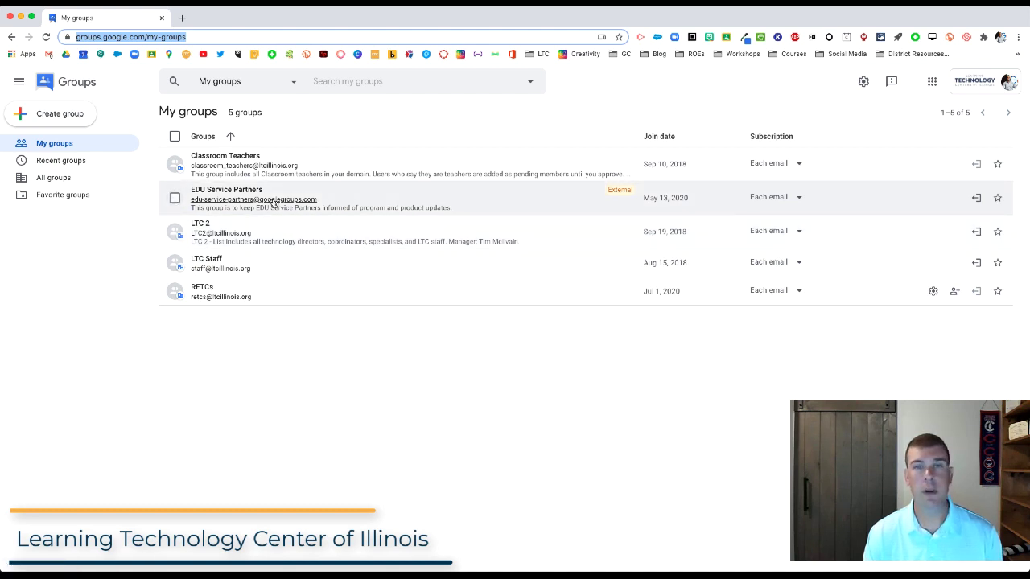
# Step: Start creating a new group and name it LTC Illinois Test Group
pyautogui.click(59, 115)
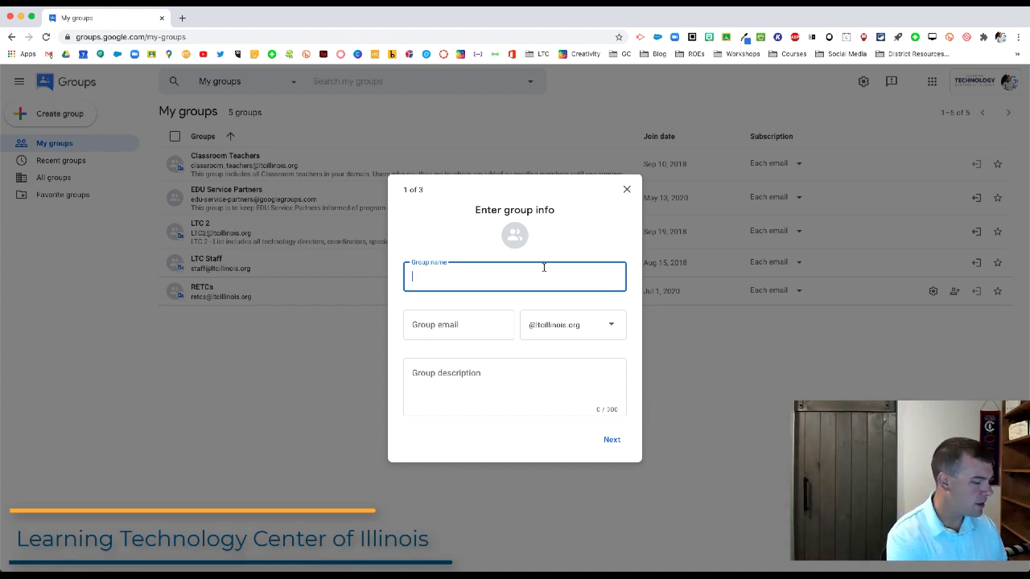
pyautogui.write('LTC Illino')
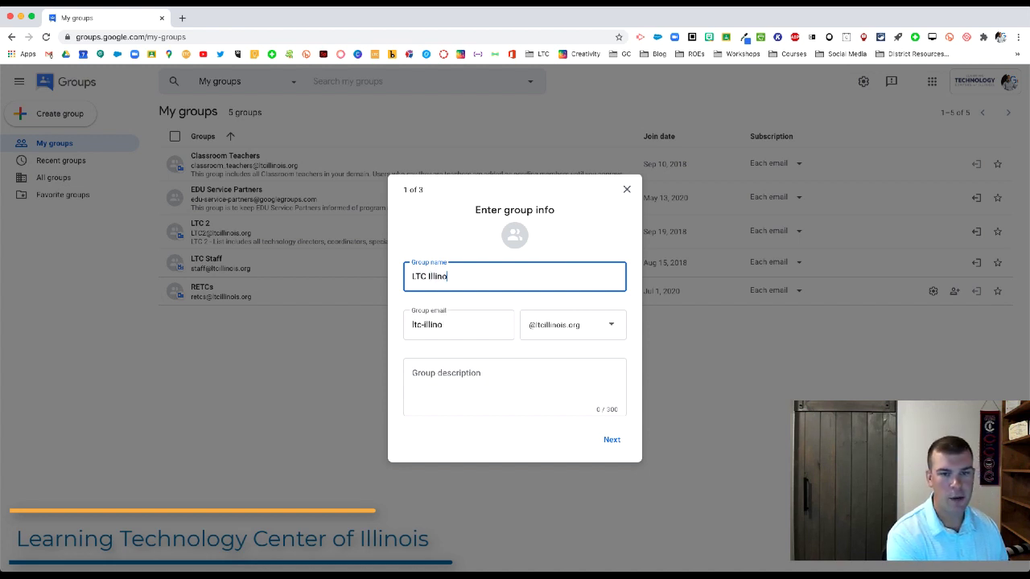
pyautogui.write('is Test Group')
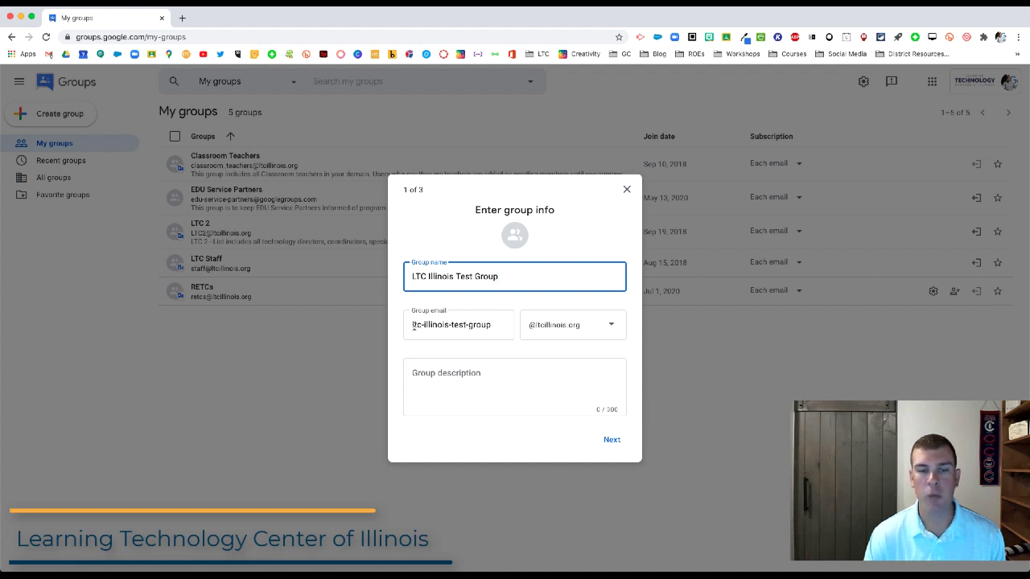
# Step: Shorten the group email prefix to ltc-illinois-test by removing the ending "-group"
pyautogui.click(495, 327)
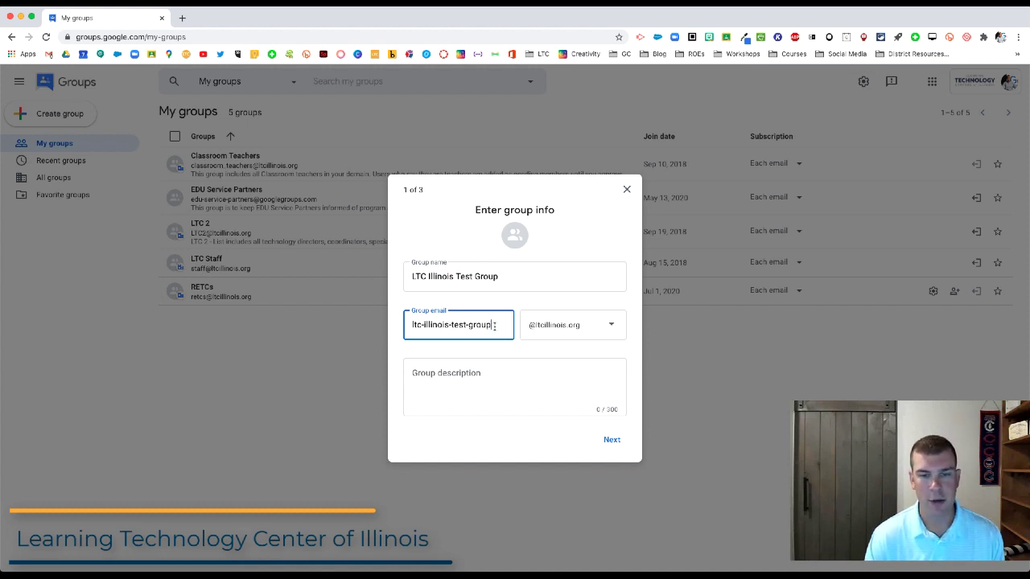
pyautogui.moveTo(495, 325); pyautogui.dragTo(465, 329)
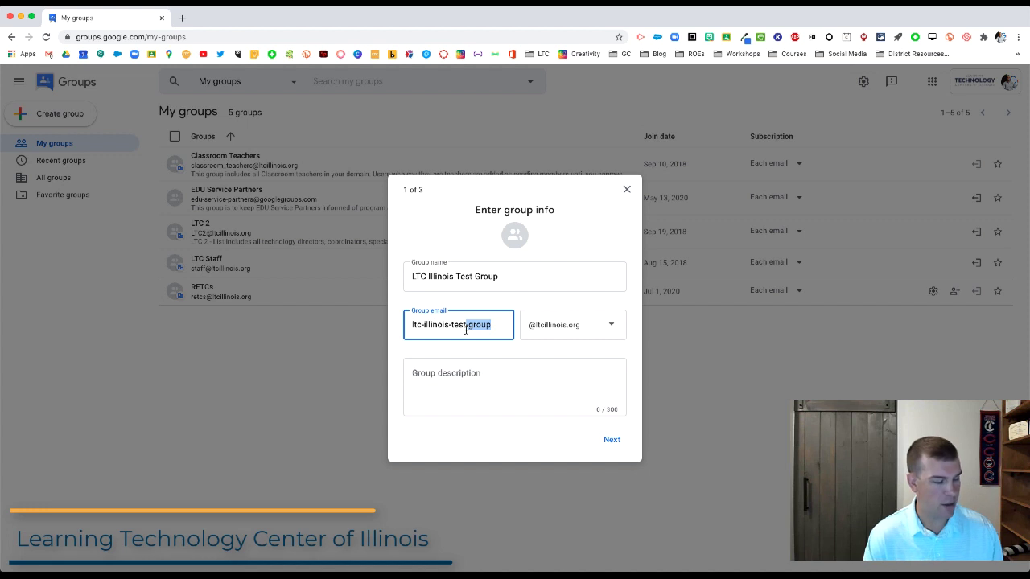
pyautogui.press('BackSpace')
pyautogui.click(504, 355)
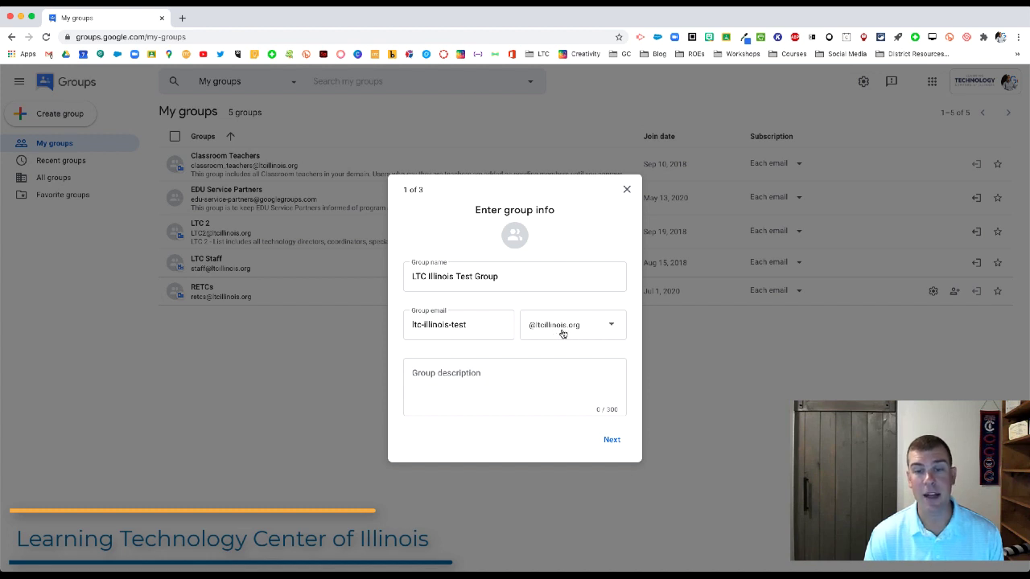
# Step: Keep the organization's own domain for the group email and proceed to the privacy settings without a description
pyautogui.click(605, 330)
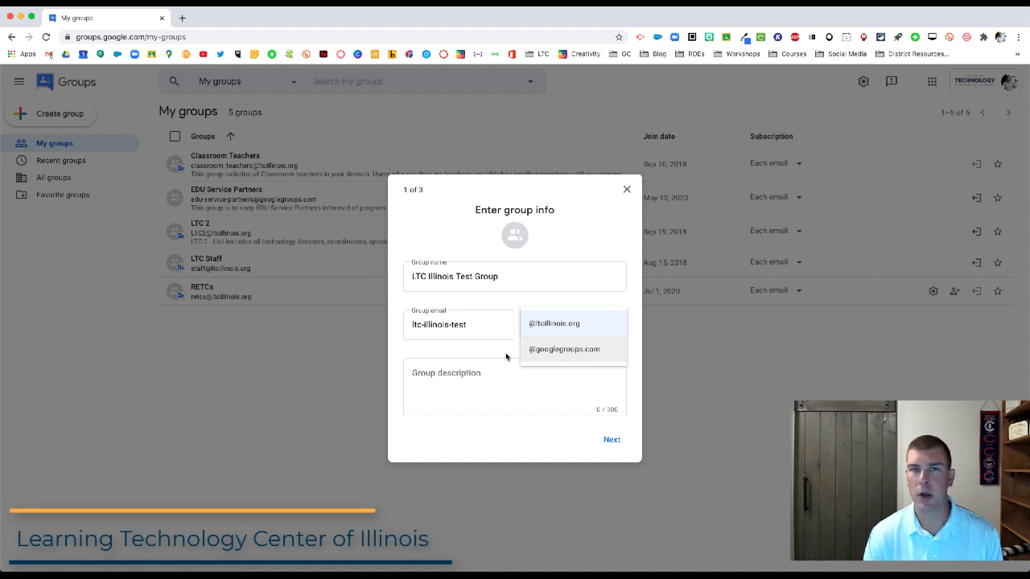
pyautogui.click(576, 323)
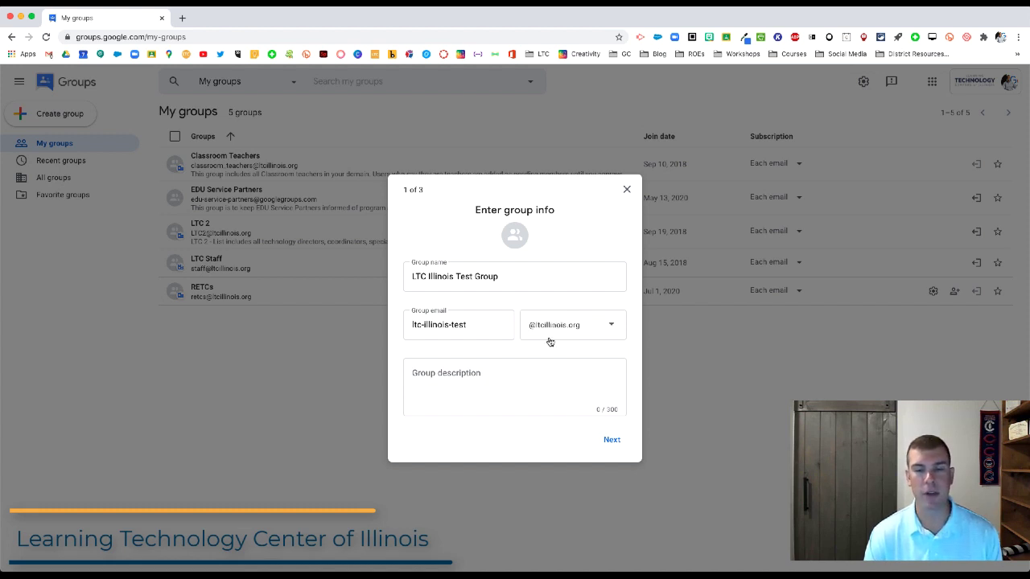
pyautogui.click(545, 374)
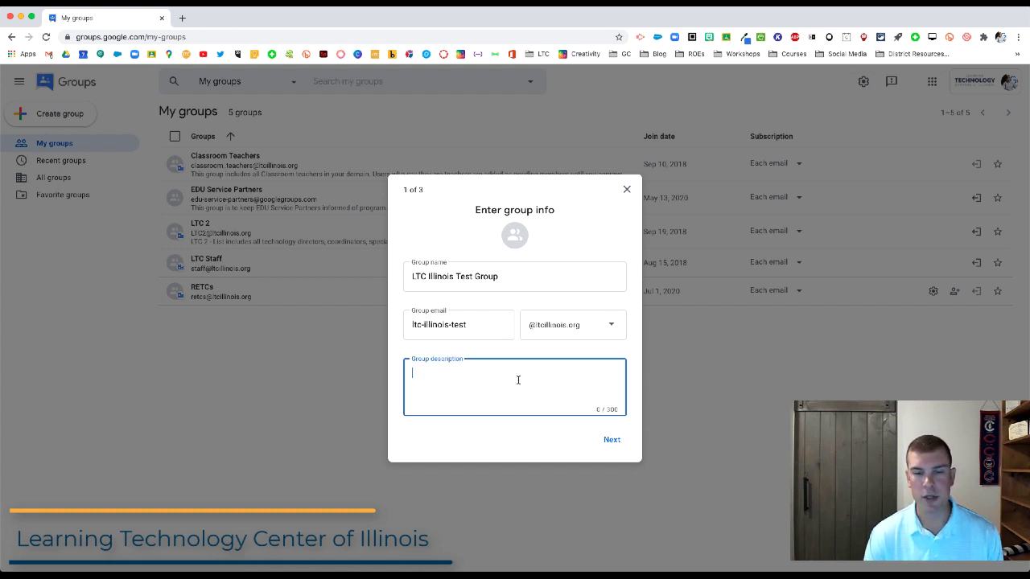
pyautogui.click(613, 442)
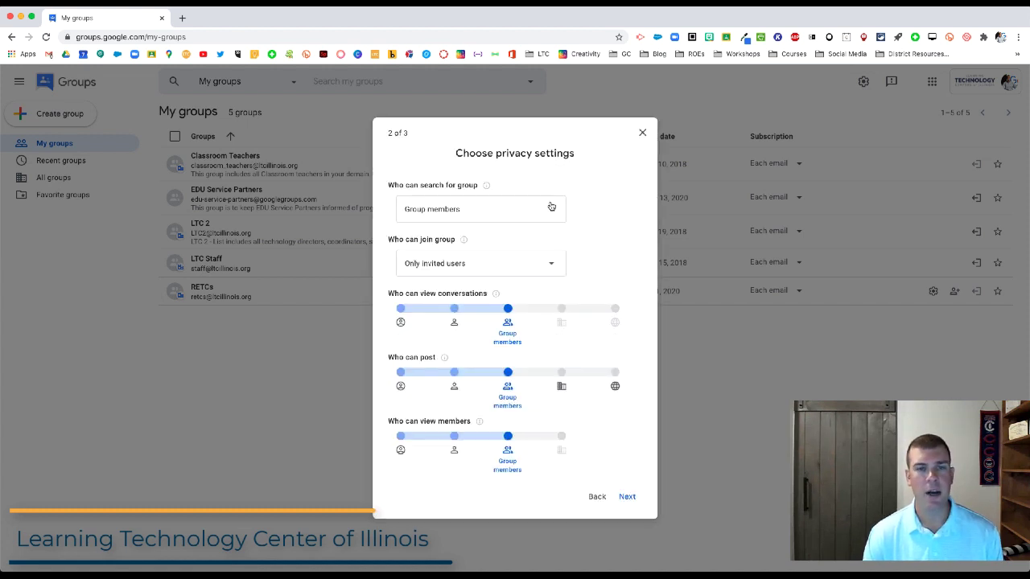
# Step: Review who can search for and join the group, keeping Group members and Only invited users
pyautogui.click(495, 209)
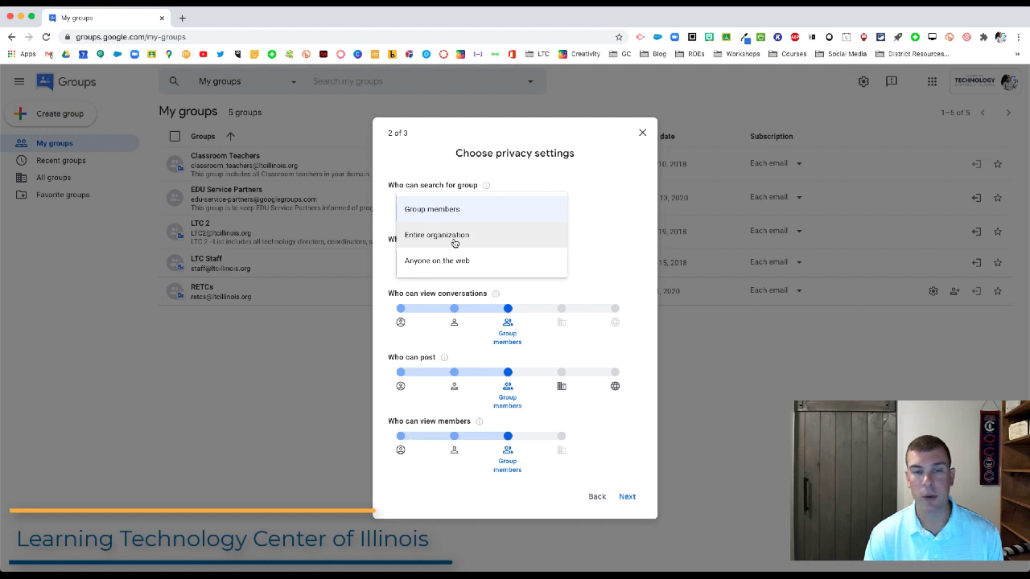
pyautogui.click(602, 235)
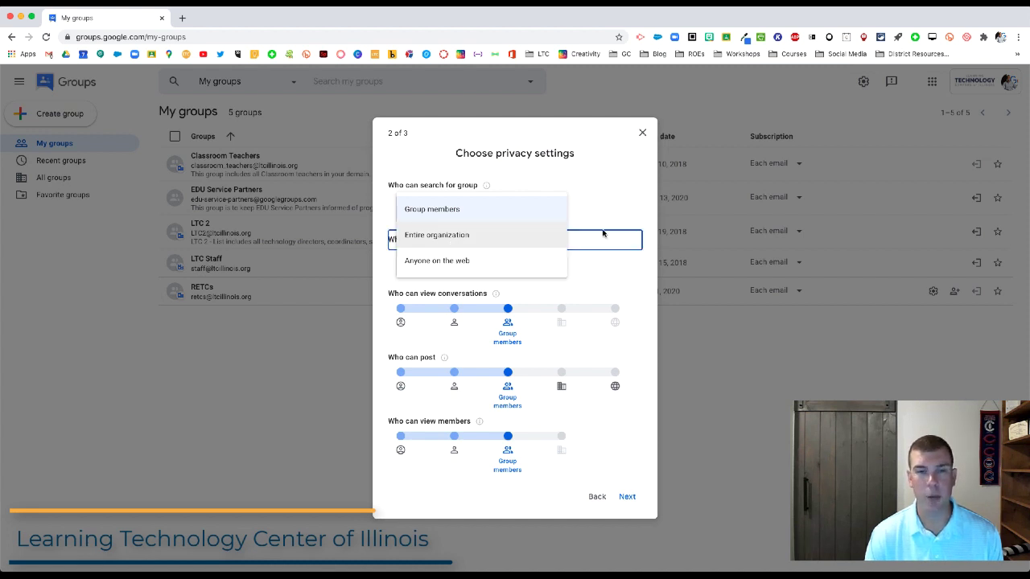
pyautogui.click(522, 267)
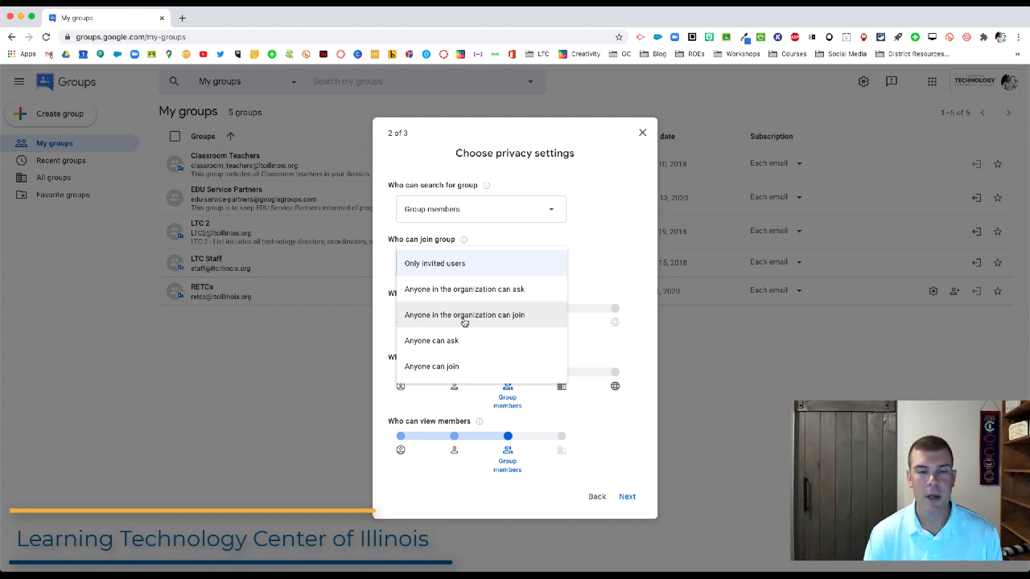
pyautogui.click(494, 264)
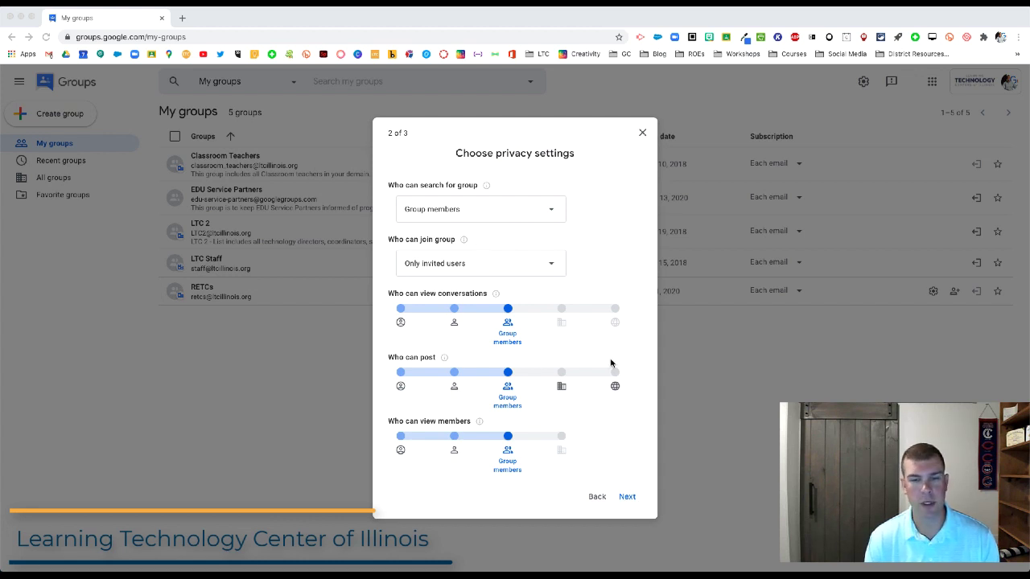
# Step: Accept the privacy settings and add the first suggested student account as a group member
pyautogui.click(627, 497)
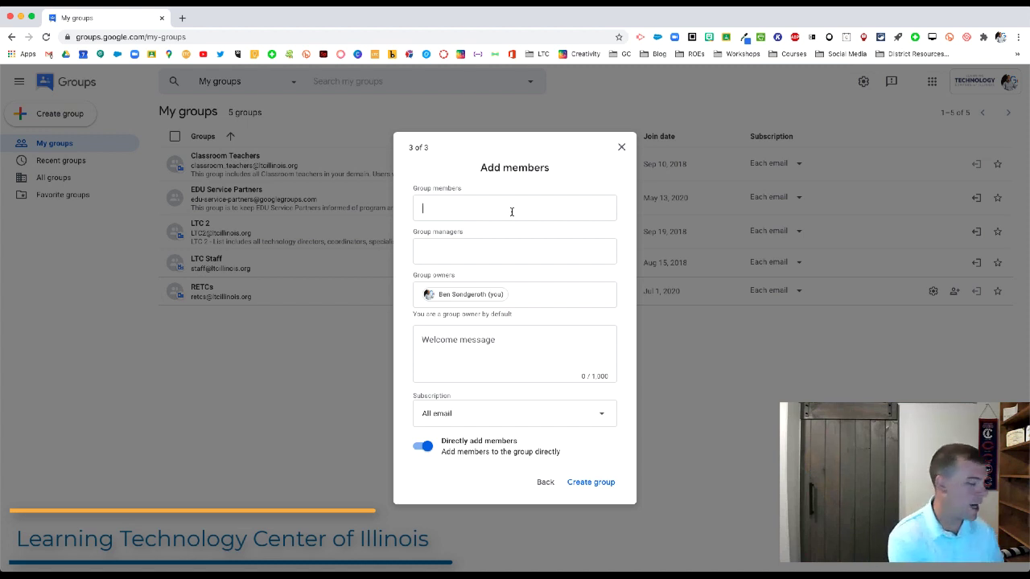
pyautogui.write('stud')
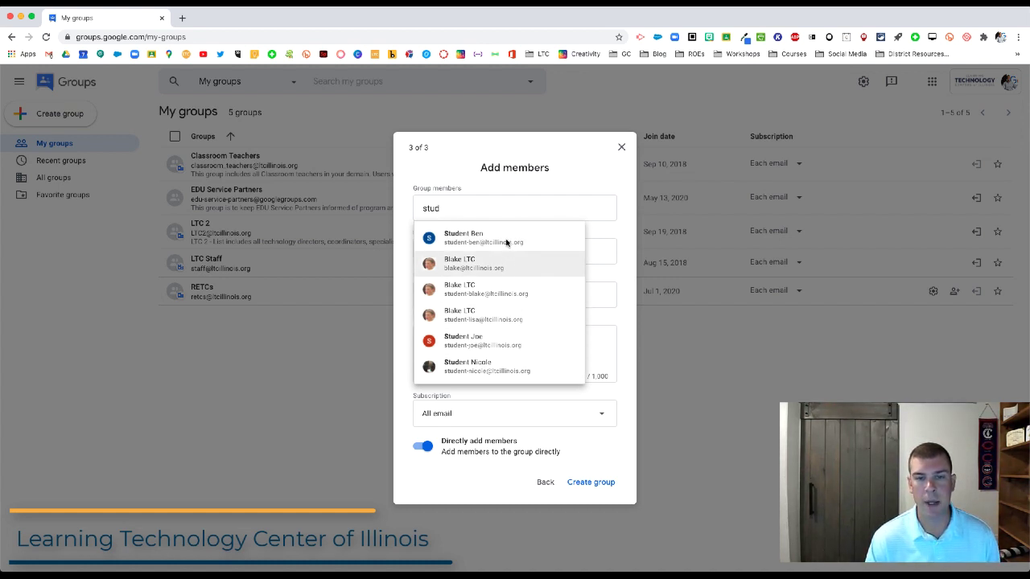
pyautogui.click(465, 241)
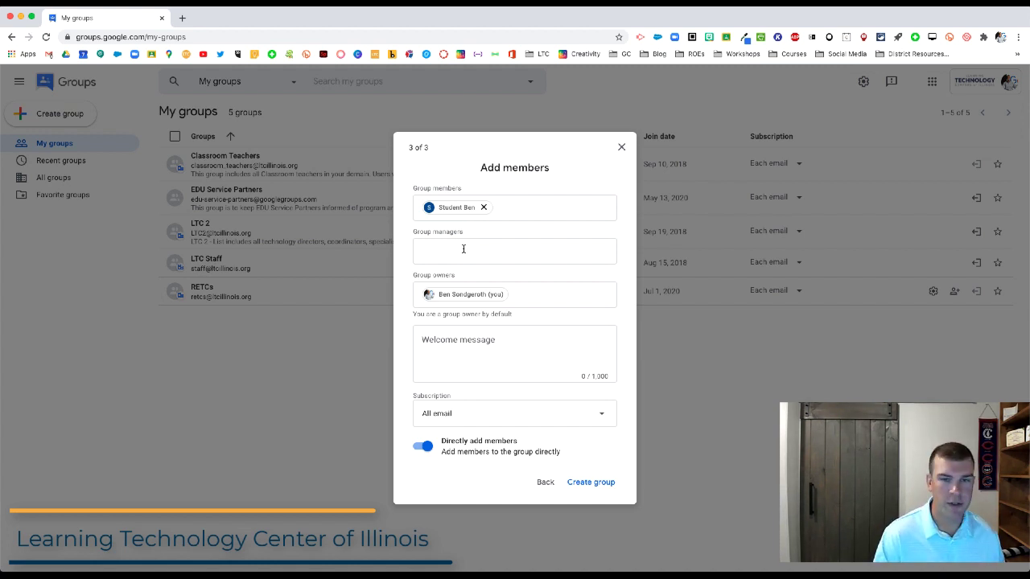
# Step: Try to add the same student account as a group manager
pyautogui.click(463, 248)
pyautogui.write('stud')
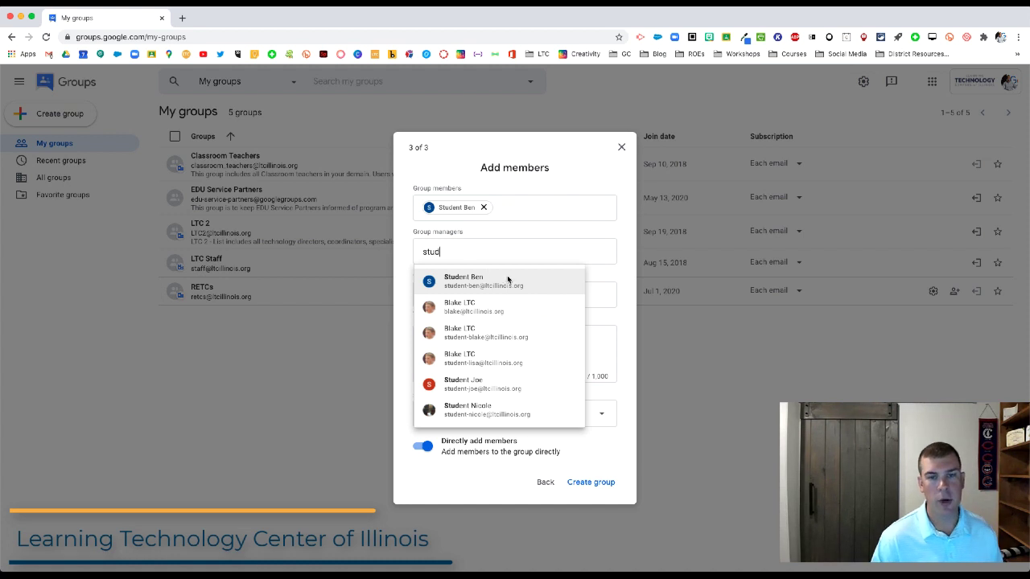
pyautogui.click(507, 280)
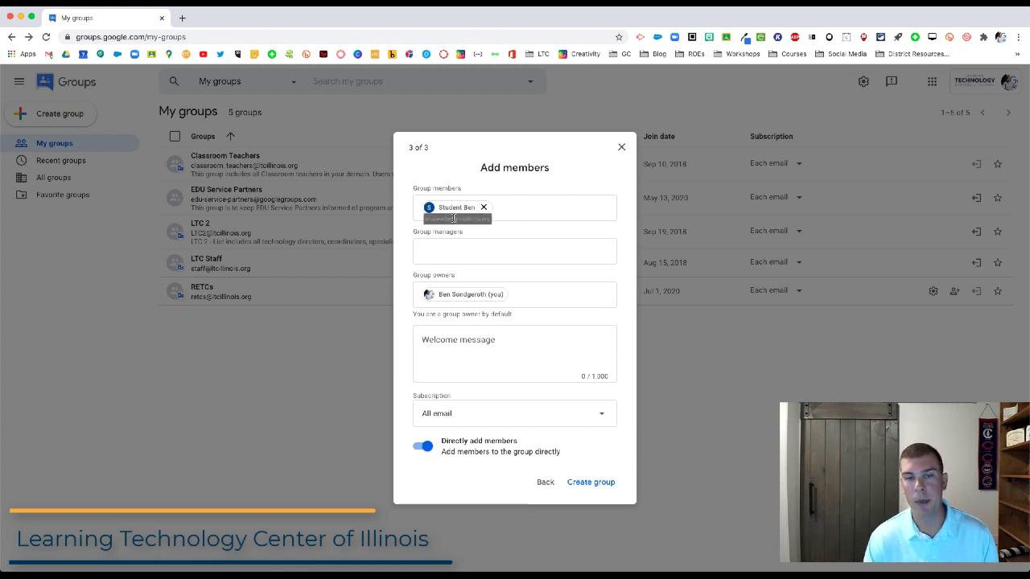
pyautogui.click(532, 298)
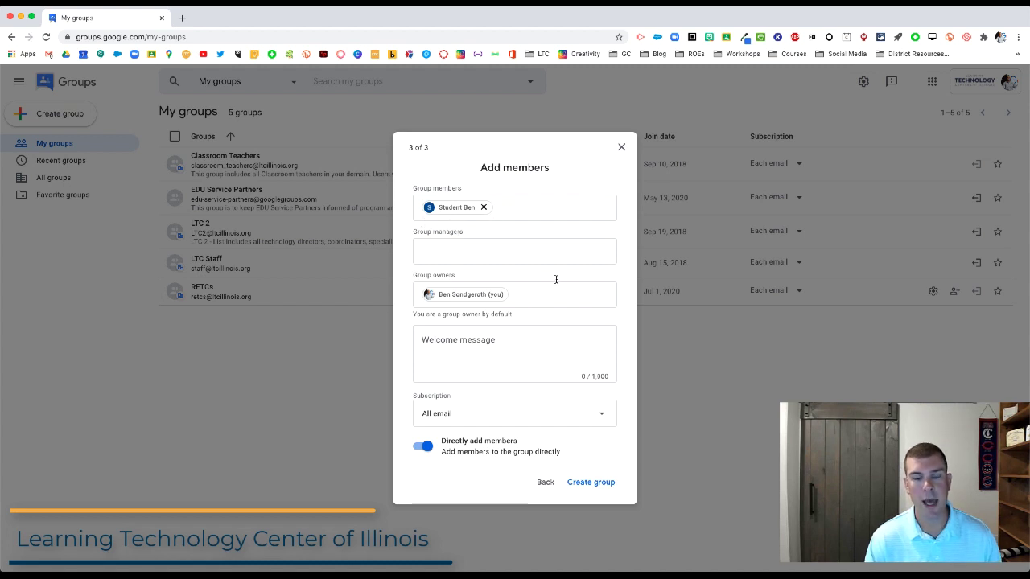
# Step: Turn off Directly add members to view the invitation option, and turn it back on
pyautogui.click(506, 362)
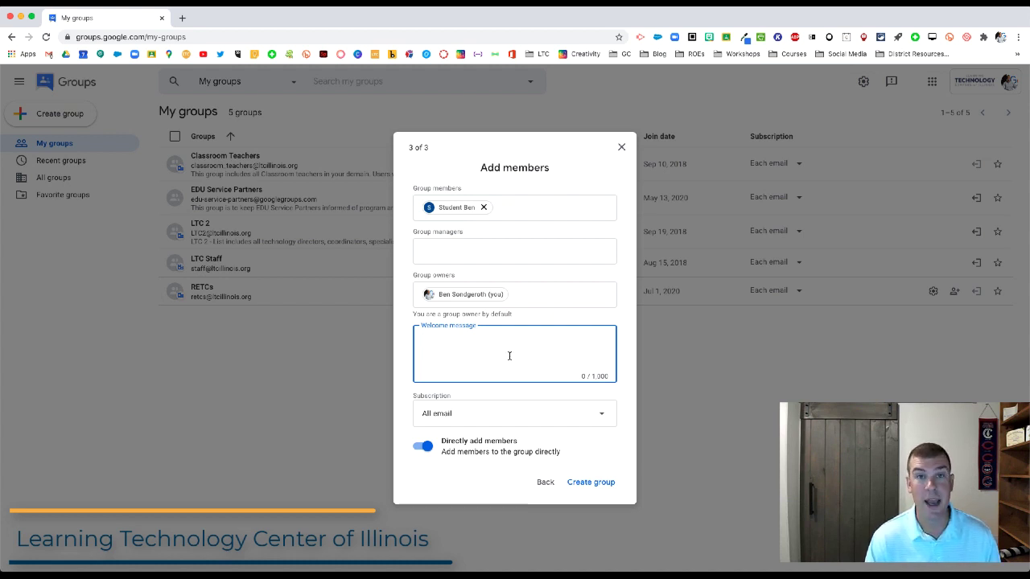
pyautogui.click(426, 447)
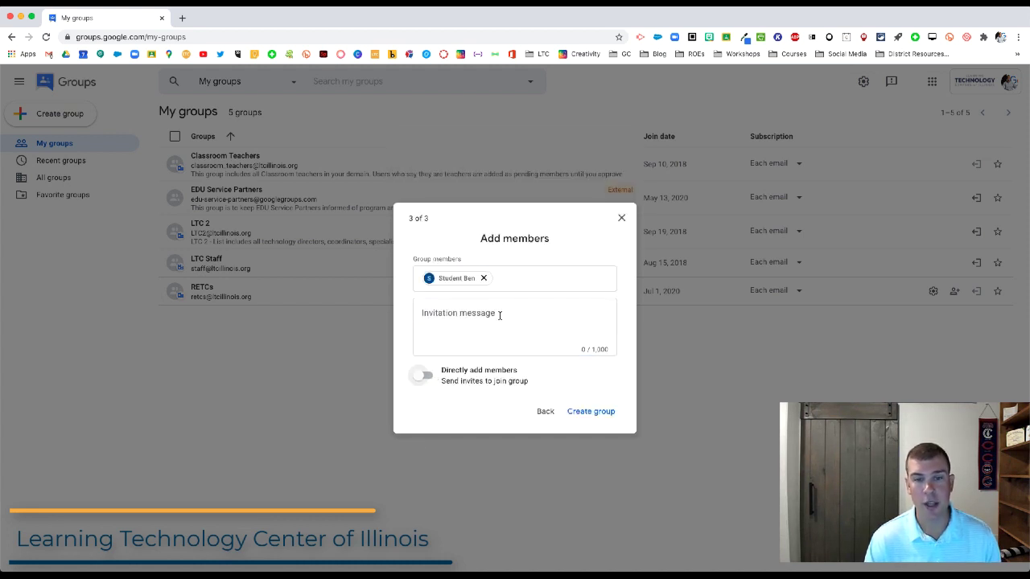
pyautogui.click(425, 379)
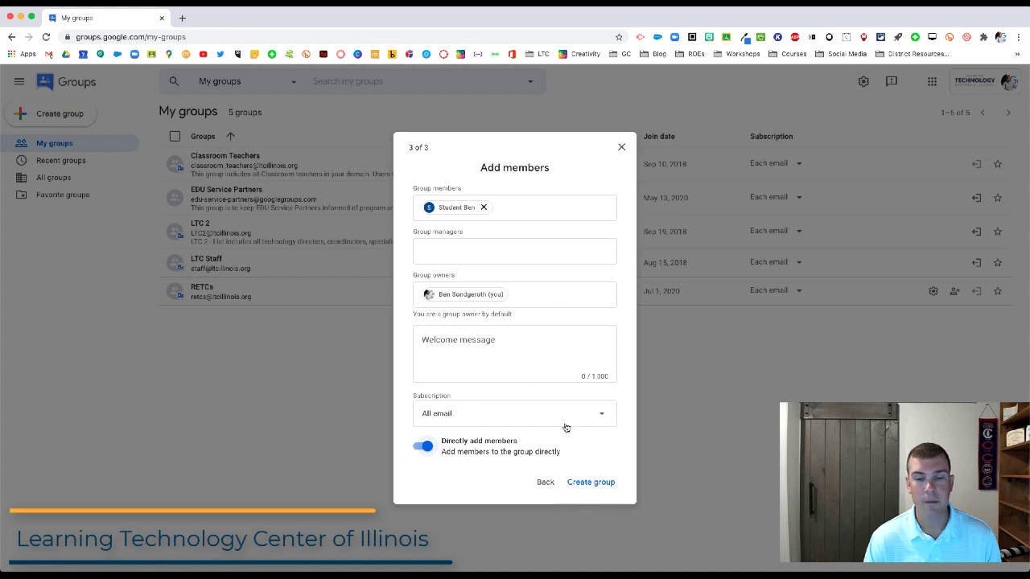
# Step: Create the group with the All email subscription and open the group's page
pyautogui.click(567, 417)
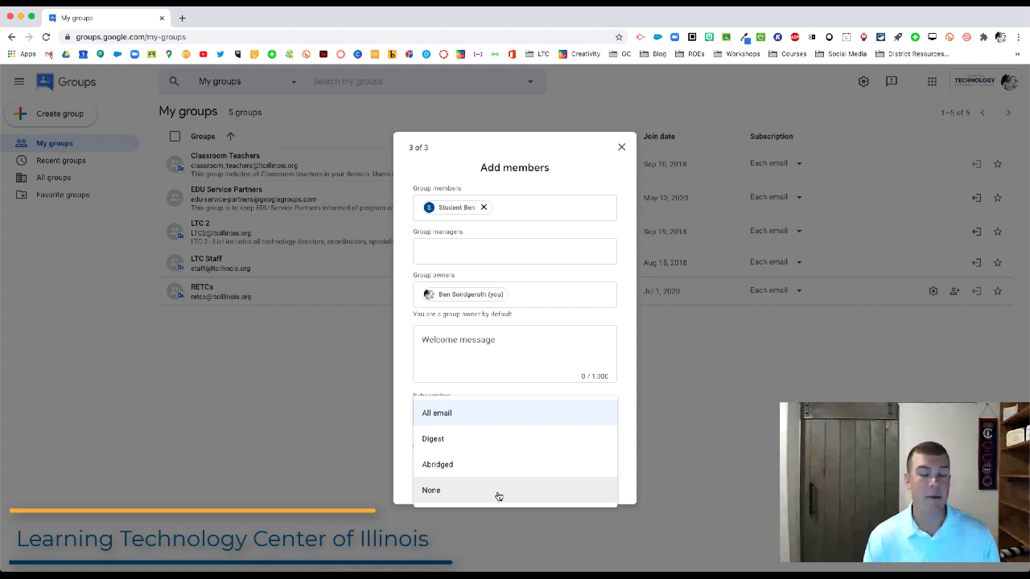
pyautogui.click(462, 424)
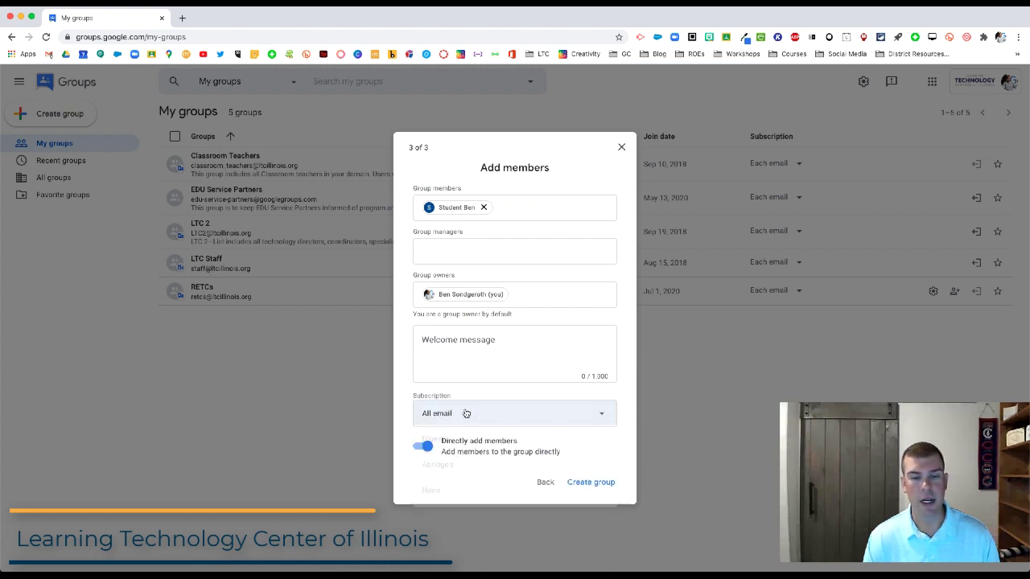
pyautogui.click(590, 483)
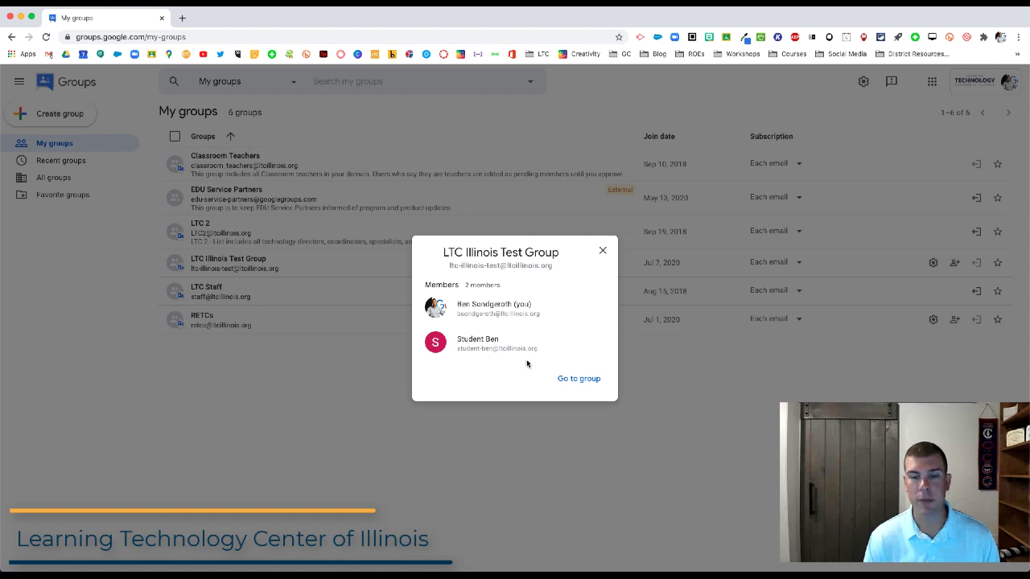
pyautogui.click(579, 380)
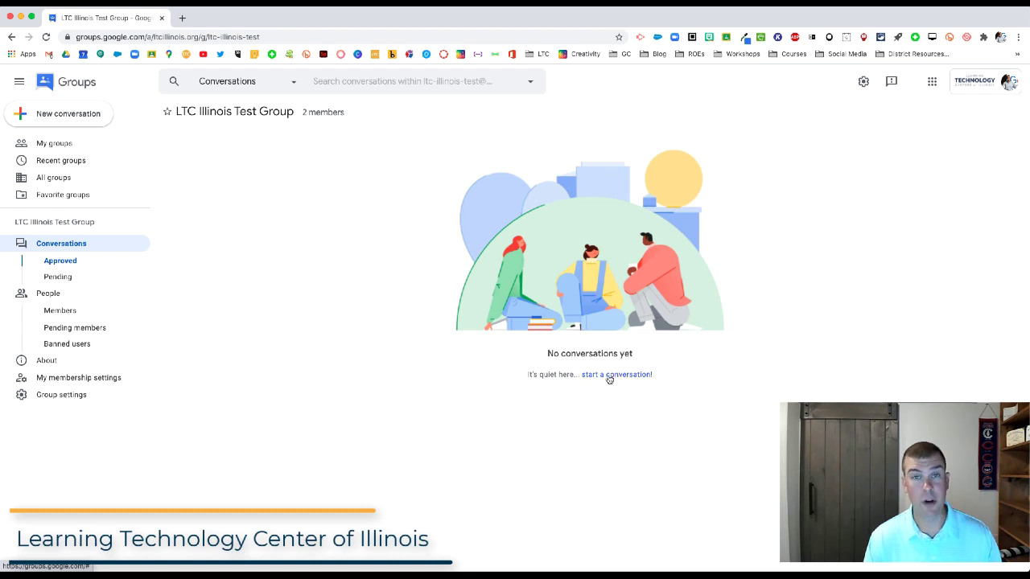
# Step: Switch to the Student browser profile's Gmail window and start a new message
pyautogui.click(246, 7)
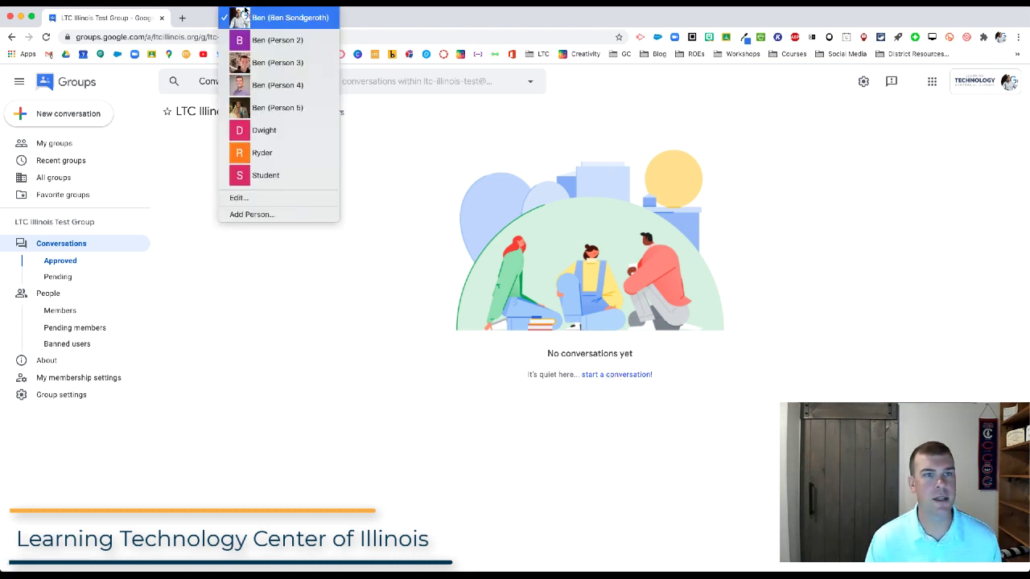
pyautogui.click(291, 183)
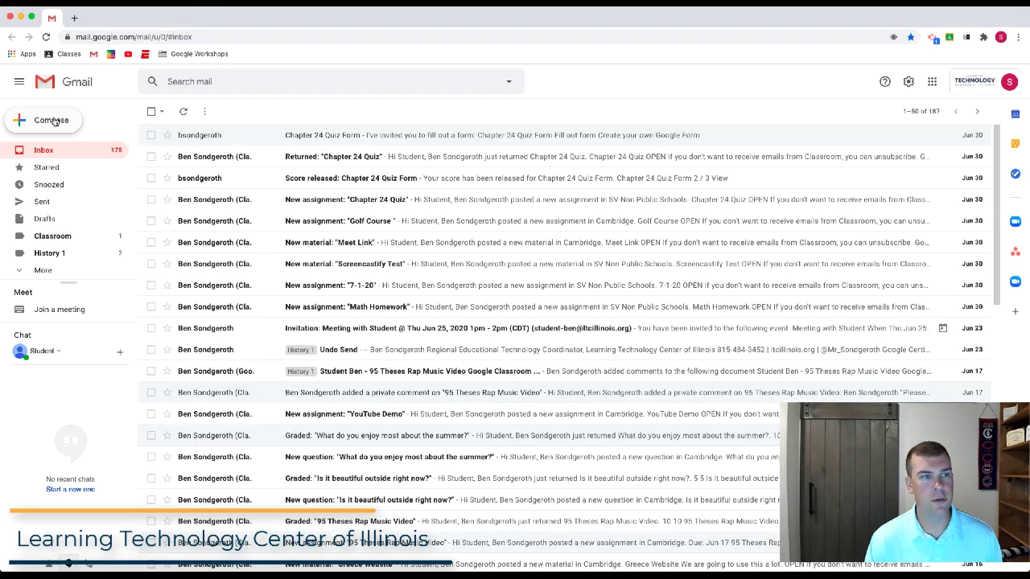
pyautogui.click(54, 121)
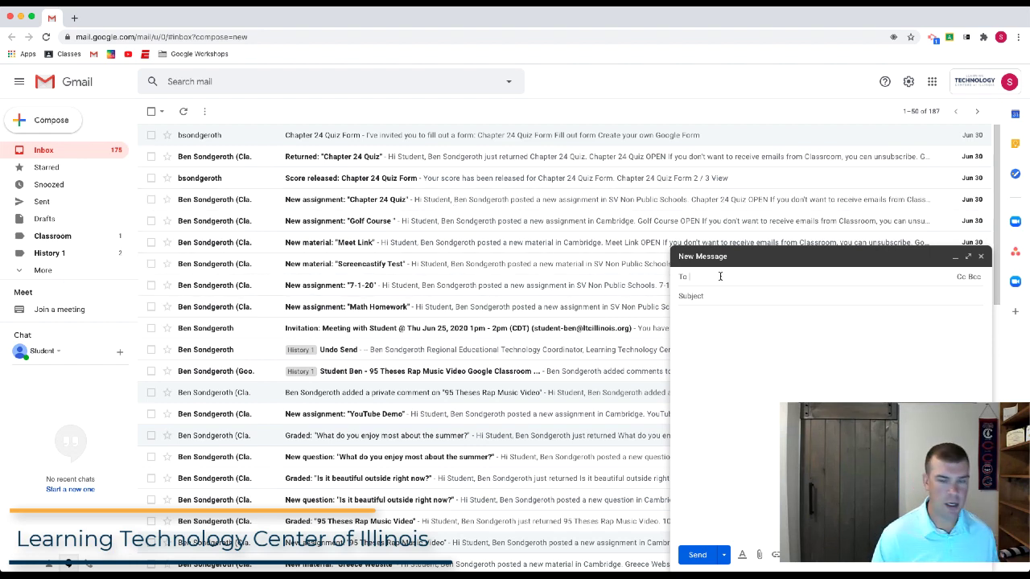
# Step: Address the message to LTC Illinois Test Group, leave the subject empty and minimize the Gmail window
pyautogui.write('ltc')
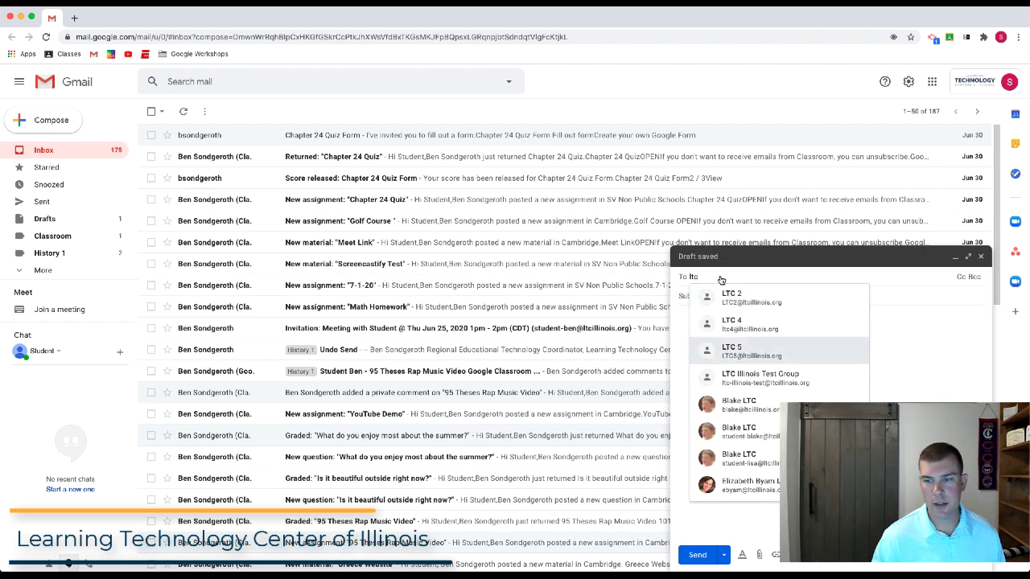
pyautogui.click(760, 383)
pyautogui.click(728, 298)
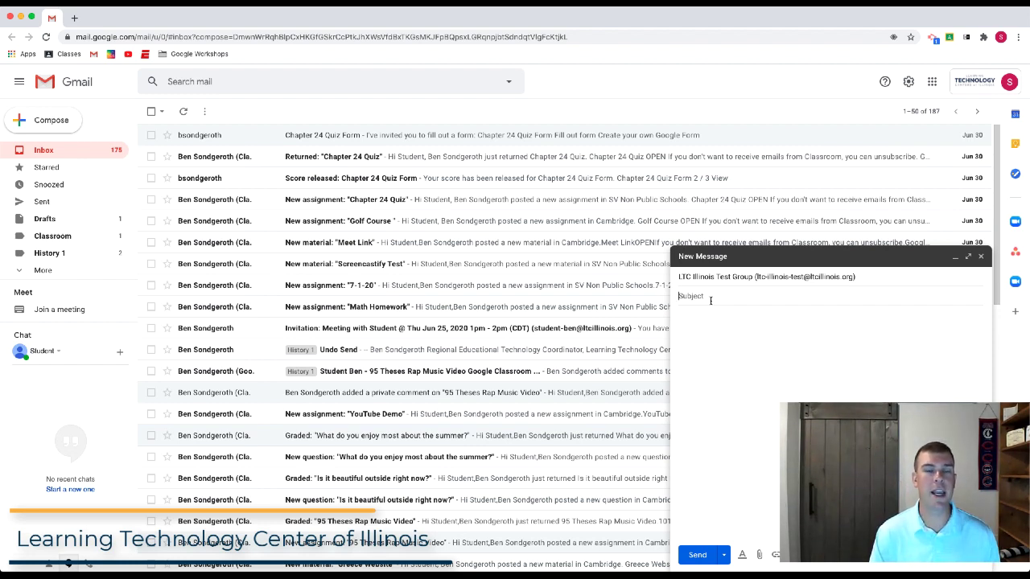
pyautogui.click(20, 17)
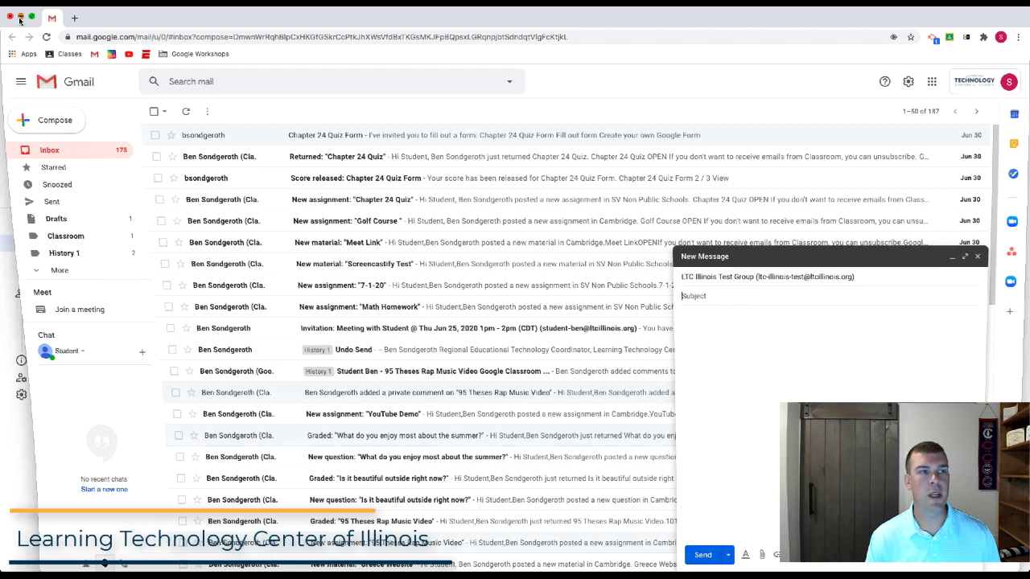